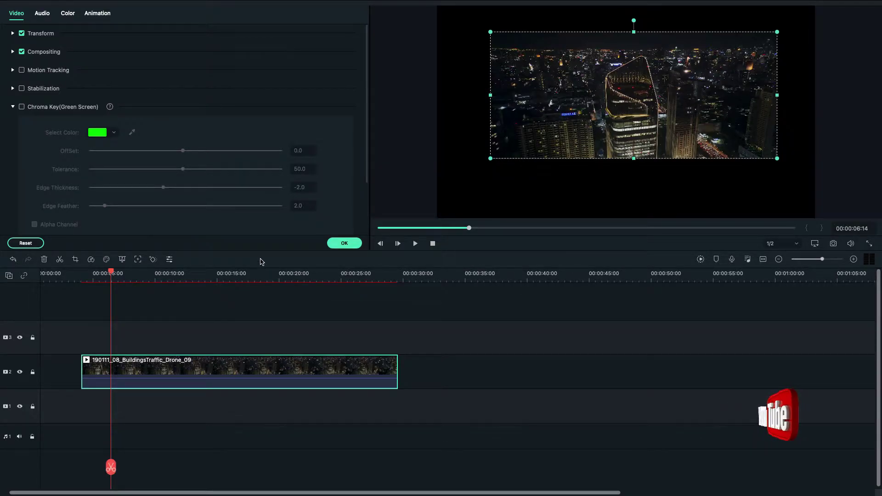
Place the Flying Airplane green-screen clip on track 3 above the drone clip and remove the part extending beyond the drone clip's end
{"action": "left_click", "coordinate": [344, 243]}
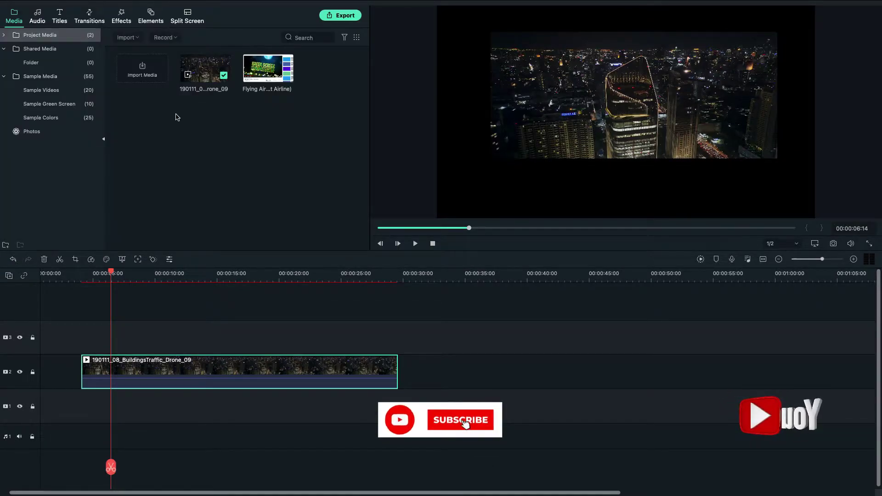
{"action": "left_click_drag", "start_coordinate": [275, 81], "coordinate": [85, 340]}
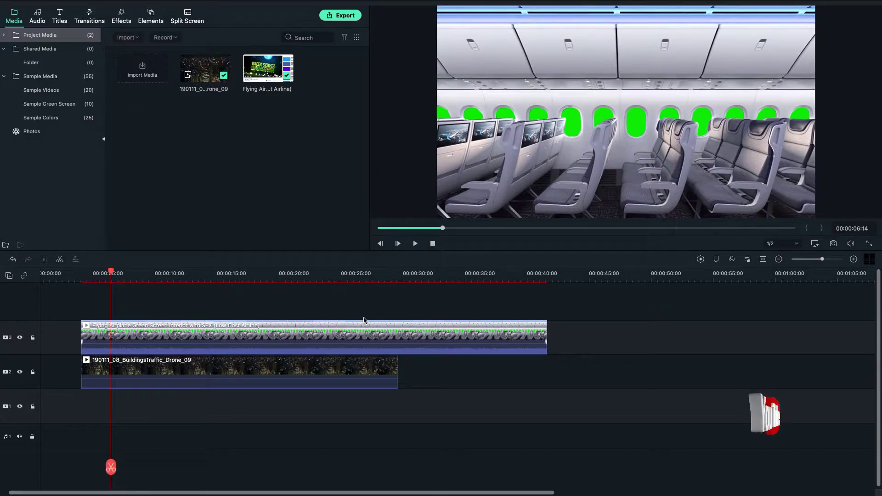
{"action": "left_click_drag", "start_coordinate": [112, 273], "coordinate": [399, 274]}
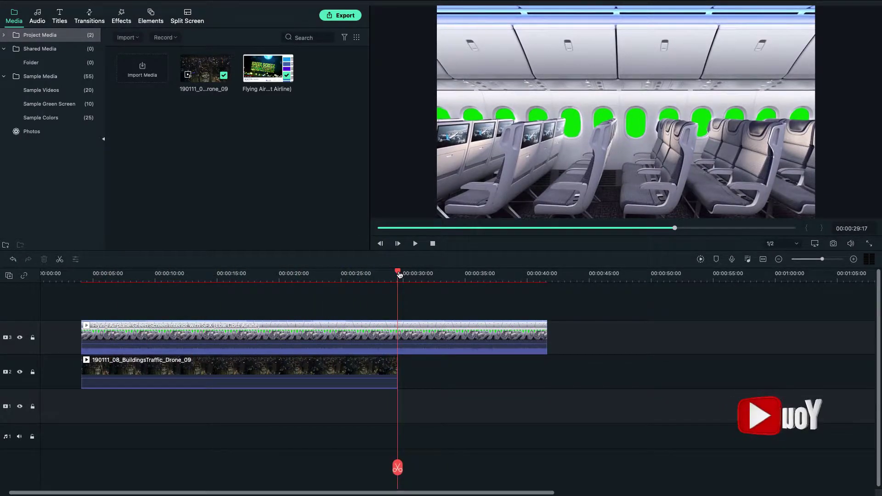
{"action": "left_click", "coordinate": [60, 259]}
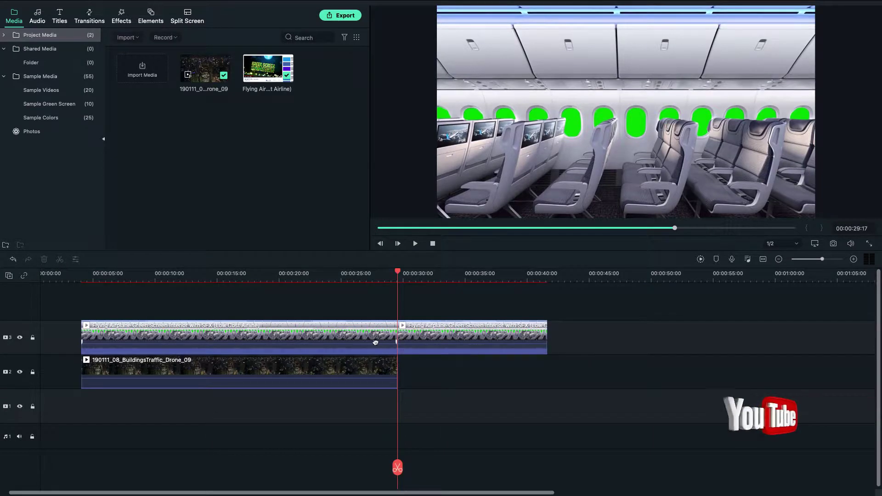
{"action": "left_click", "coordinate": [422, 333]}
{"action": "key", "text": "Delete"}
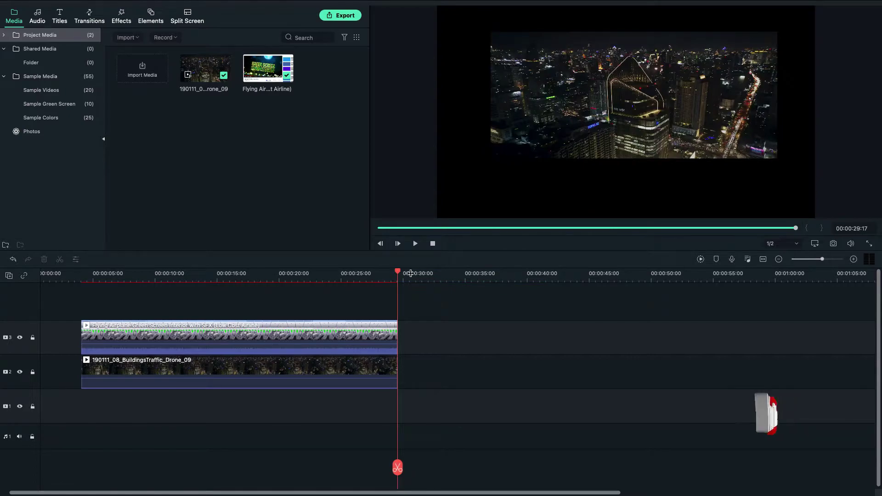
Open the green screen settings of the airplane clip and enable Chroma Key to remove the green windows
{"action": "left_click_drag", "start_coordinate": [399, 274], "coordinate": [145, 273]}
{"action": "left_click", "coordinate": [186, 335]}
{"action": "right_click", "coordinate": [185, 337]}
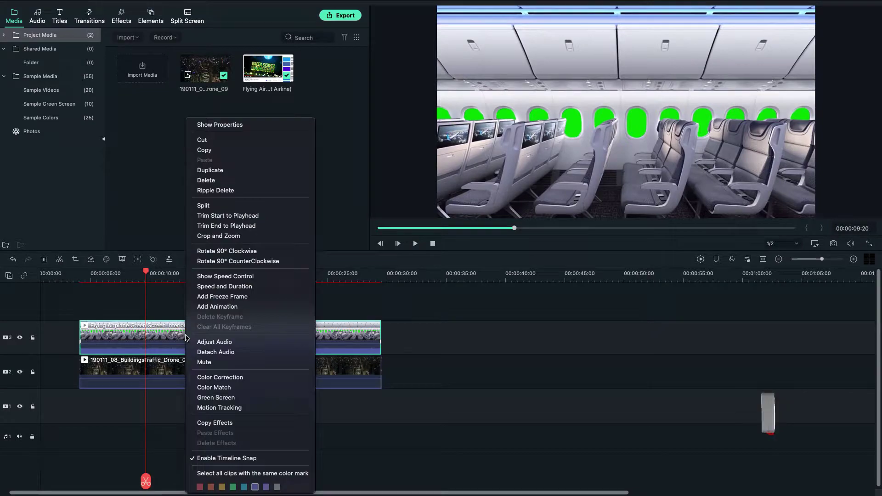
{"action": "left_click", "coordinate": [220, 399]}
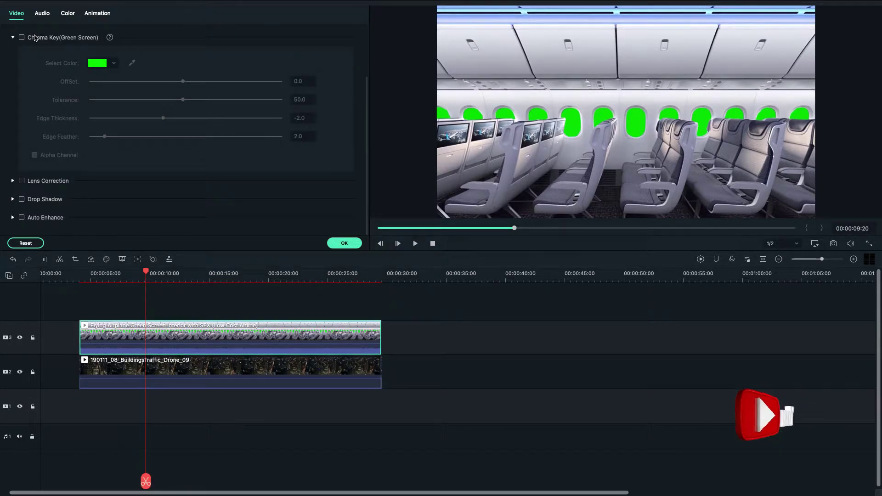
{"action": "left_click", "coordinate": [22, 38]}
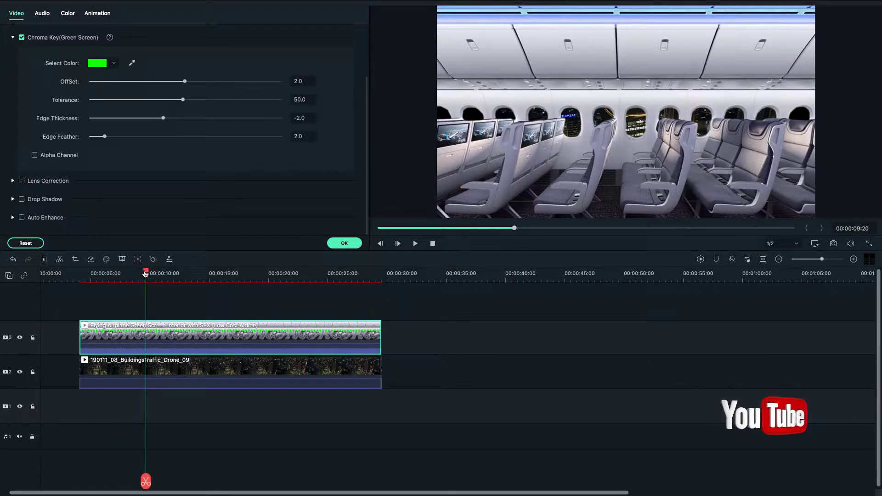
Play several passages of the keyed composite to examine how the night city footage shows through the airplane windows
{"action": "left_click_drag", "start_coordinate": [147, 275], "coordinate": [130, 275]}
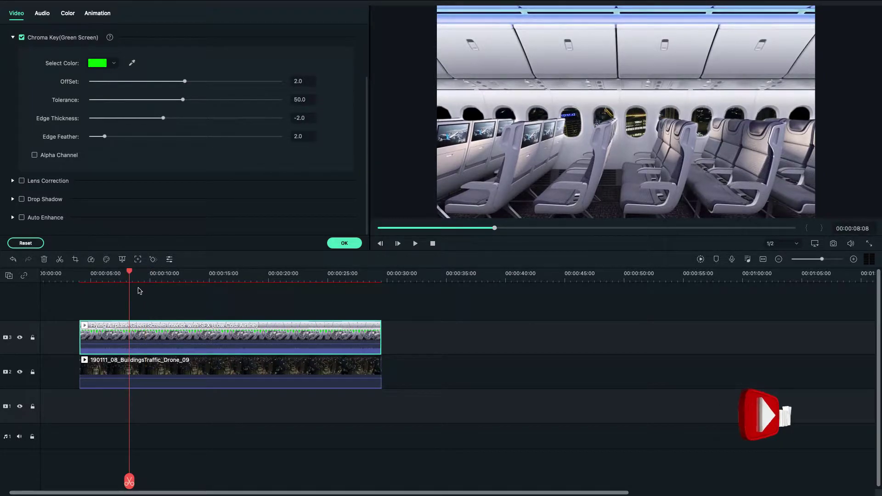
{"action": "key", "text": "space"}
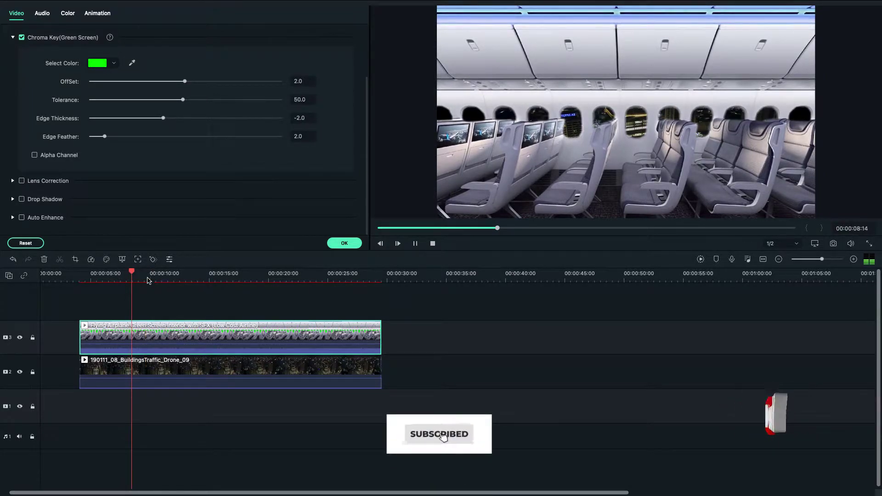
{"action": "left_click", "coordinate": [174, 274]}
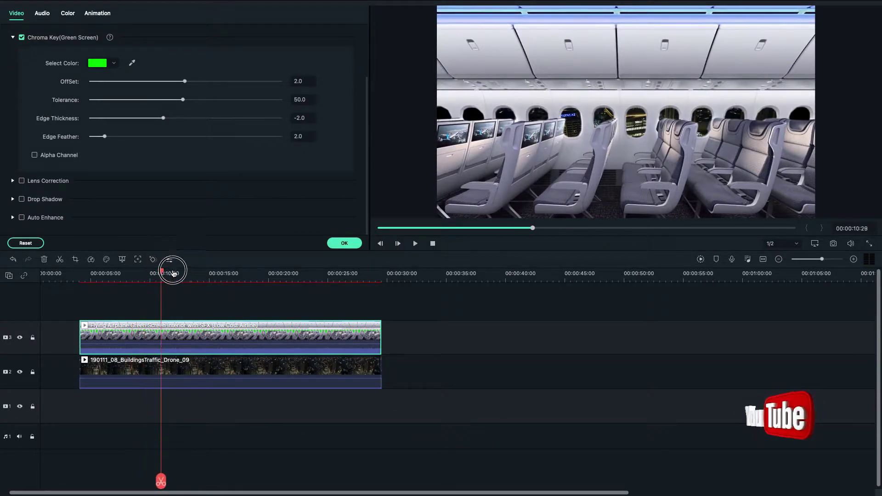
{"action": "left_click_drag", "start_coordinate": [225, 338], "coordinate": [224, 341]}
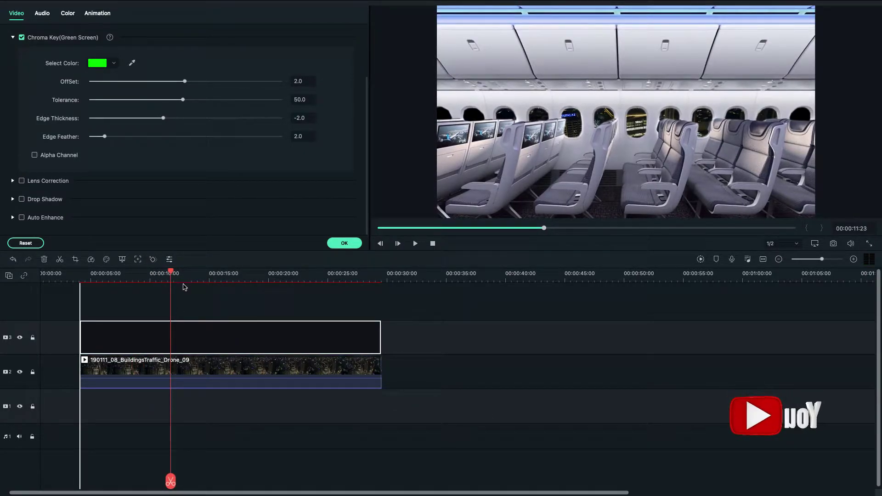
{"action": "left_click", "coordinate": [133, 277]}
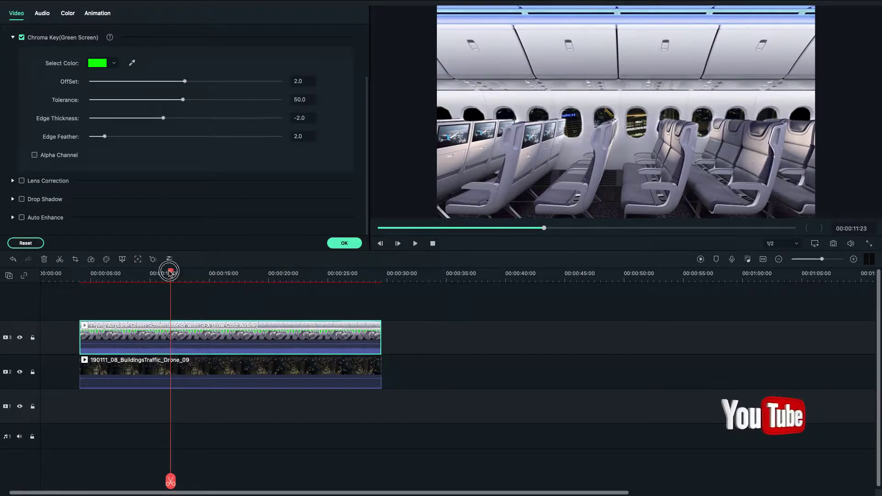
{"action": "left_click", "coordinate": [138, 274]}
{"action": "scroll", "coordinate": [140, 275], "scroll_direction": "down", "scroll_amount": 2}
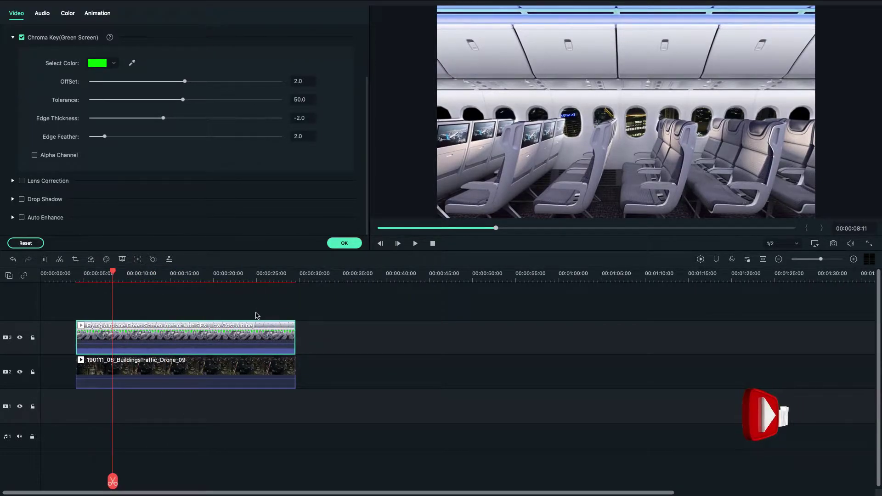
{"action": "key", "text": "space"}
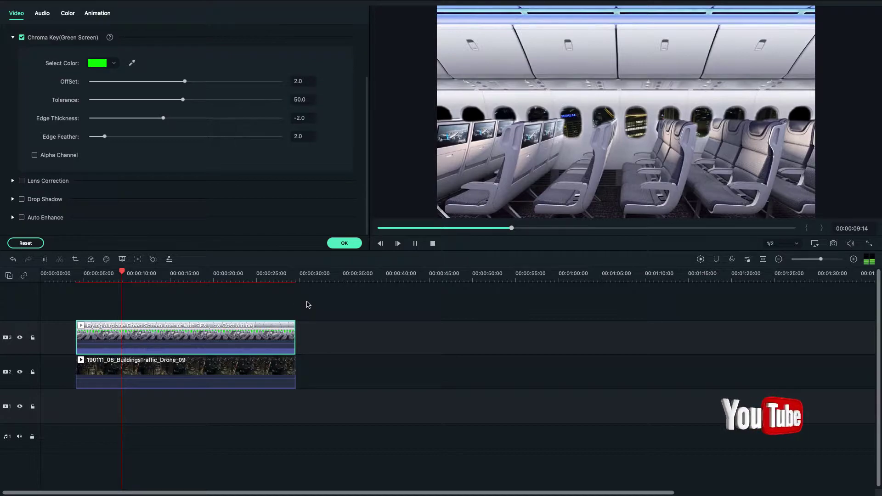
{"action": "key", "text": "space"}
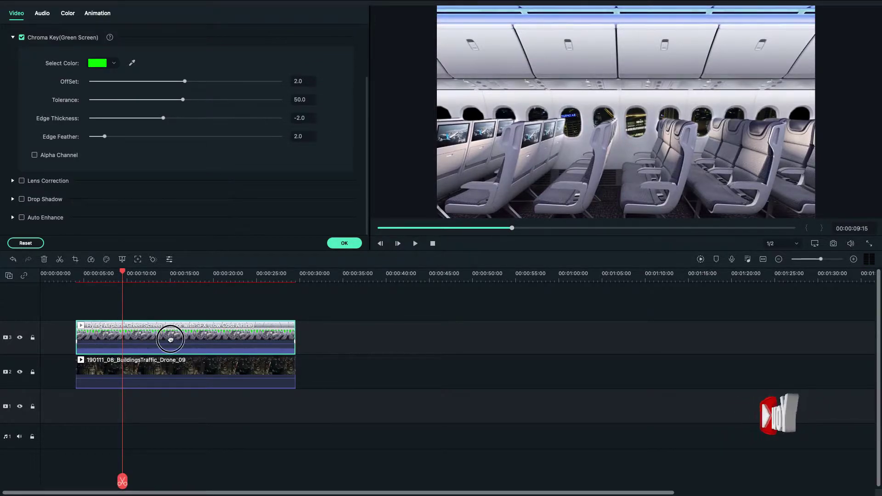
Try a chroma key offset of 6.0 and adjust the tolerance, then play the composite to check the windows
{"action": "left_click_drag", "start_coordinate": [186, 83], "coordinate": [190, 84]}
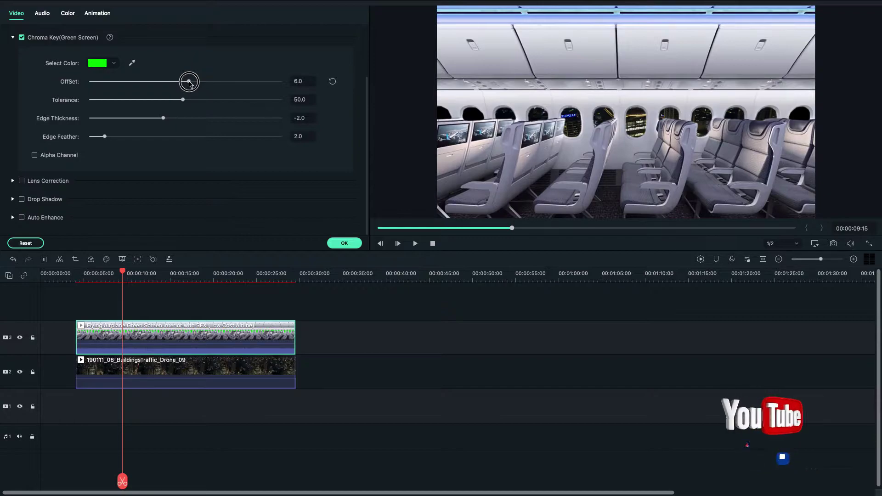
{"action": "left_click_drag", "start_coordinate": [182, 101], "coordinate": [175, 119]}
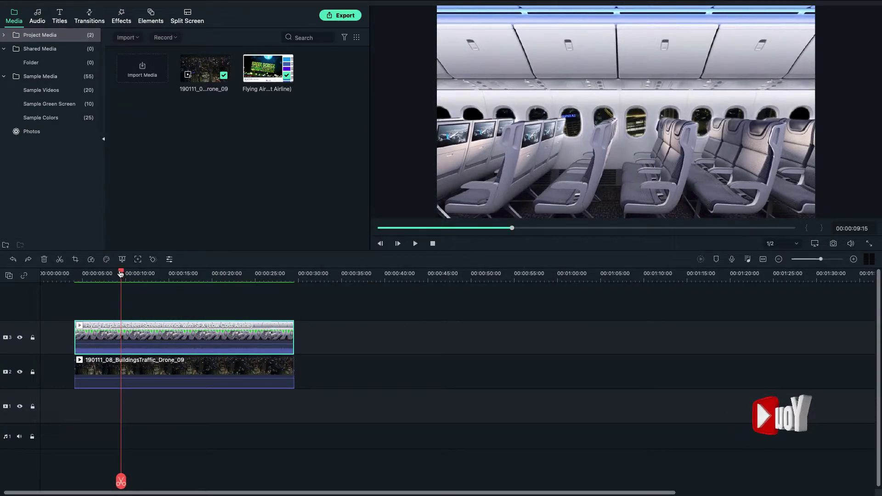
{"action": "left_click_drag", "start_coordinate": [122, 274], "coordinate": [83, 277]}
{"action": "key", "text": "space"}
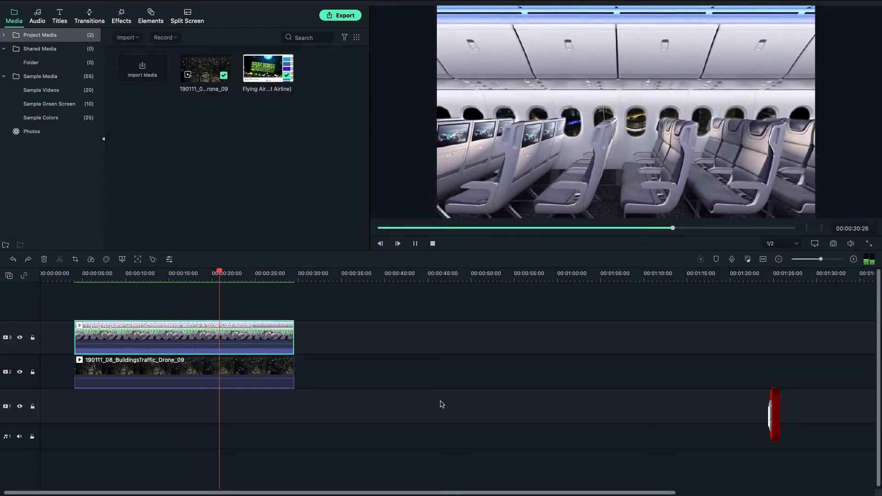
{"action": "key", "text": "space"}
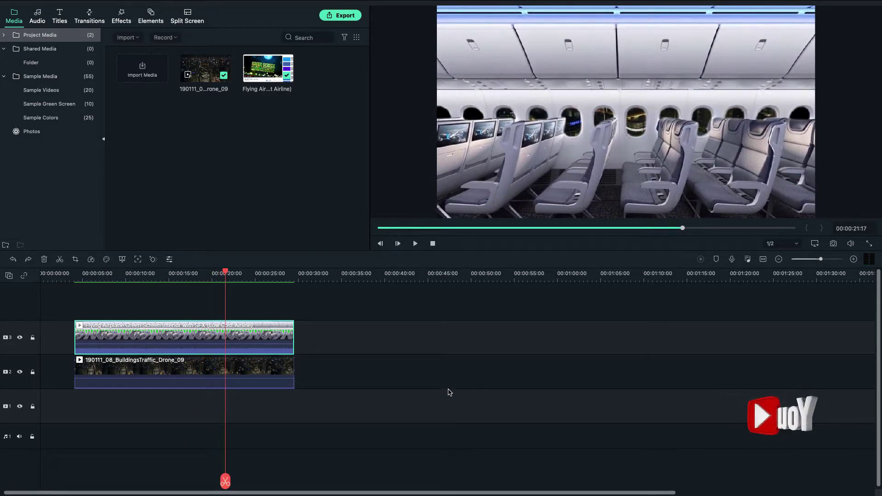
Temporarily hide the airplane track, scale the drone footage down and reposition it near the middle of the frame, and show the track again
{"action": "left_click", "coordinate": [255, 378]}
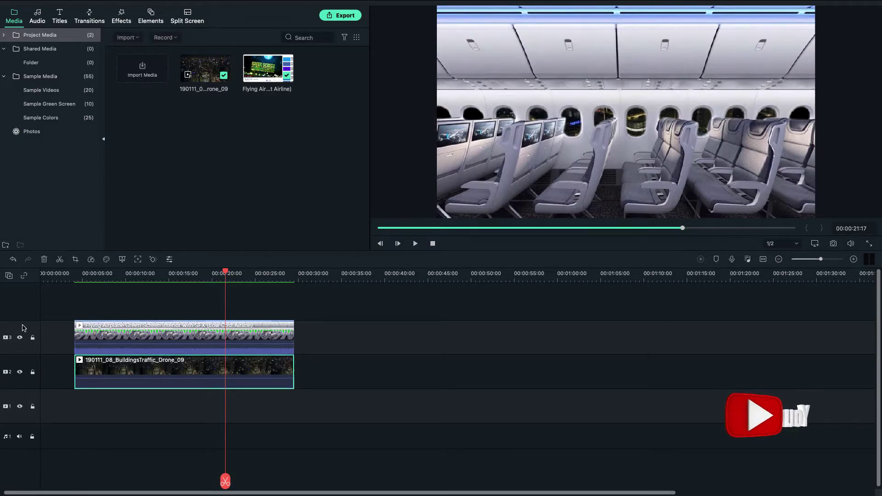
{"action": "left_click", "coordinate": [20, 338]}
{"action": "left_click_drag", "start_coordinate": [196, 374], "coordinate": [198, 376]}
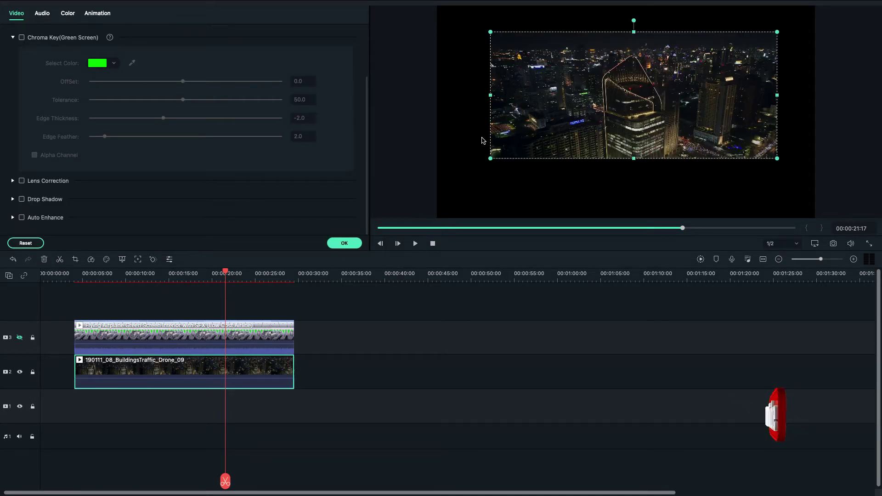
{"action": "left_click_drag", "start_coordinate": [491, 160], "coordinate": [532, 142]}
{"action": "left_click_drag", "start_coordinate": [689, 100], "coordinate": [669, 112]}
{"action": "left_click_drag", "start_coordinate": [756, 41], "coordinate": [734, 51]}
{"action": "left_click_drag", "start_coordinate": [697, 130], "coordinate": [700, 132]}
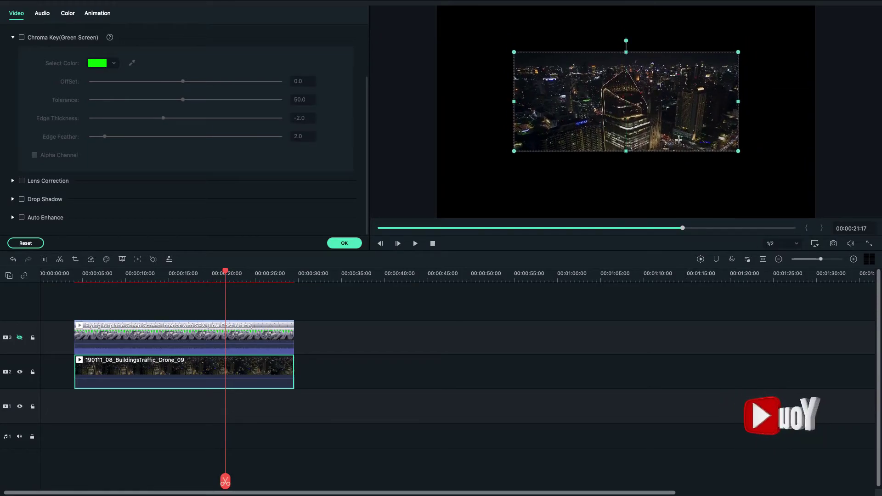
{"action": "left_click", "coordinate": [20, 338]}
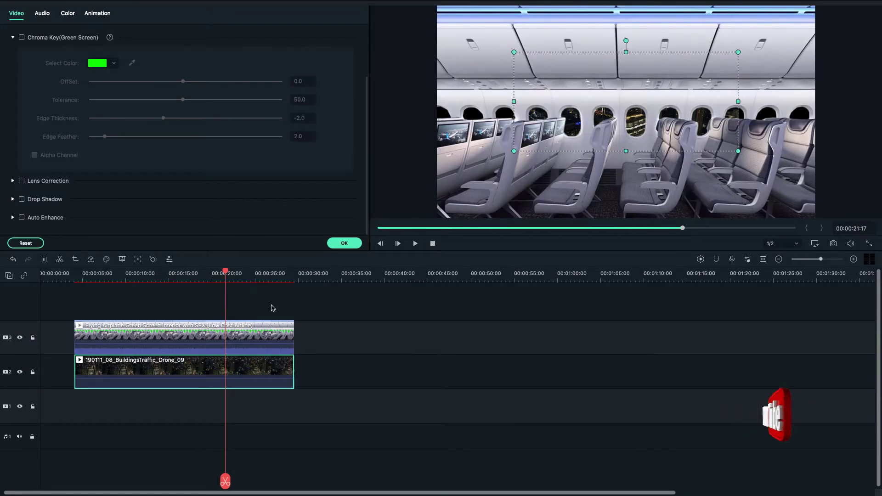
{"action": "left_click", "coordinate": [373, 350]}
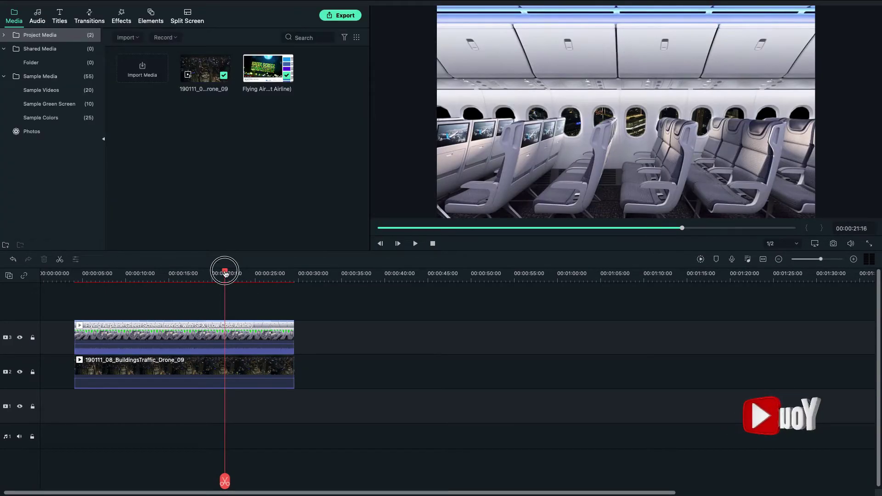
Play the composite from about 13 seconds and again from about 20 seconds to check the resized footage in the windows
{"action": "left_click_drag", "start_coordinate": [226, 272], "coordinate": [153, 275]}
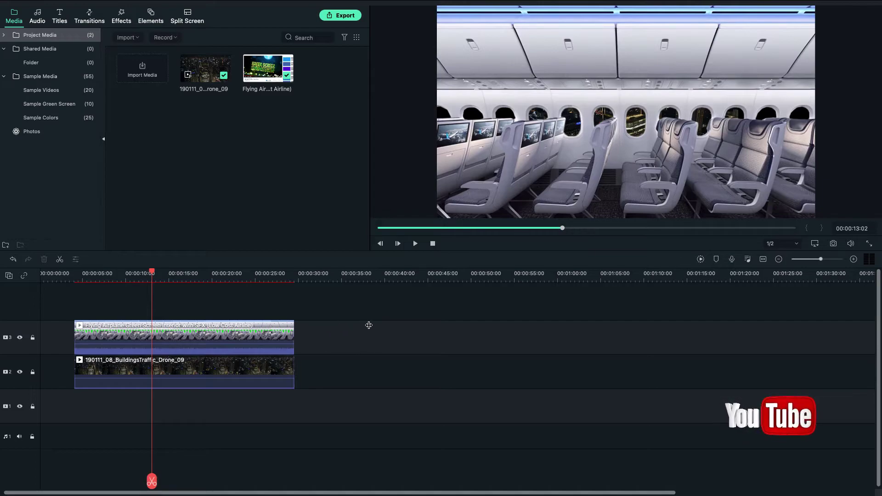
{"action": "key", "text": "space"}
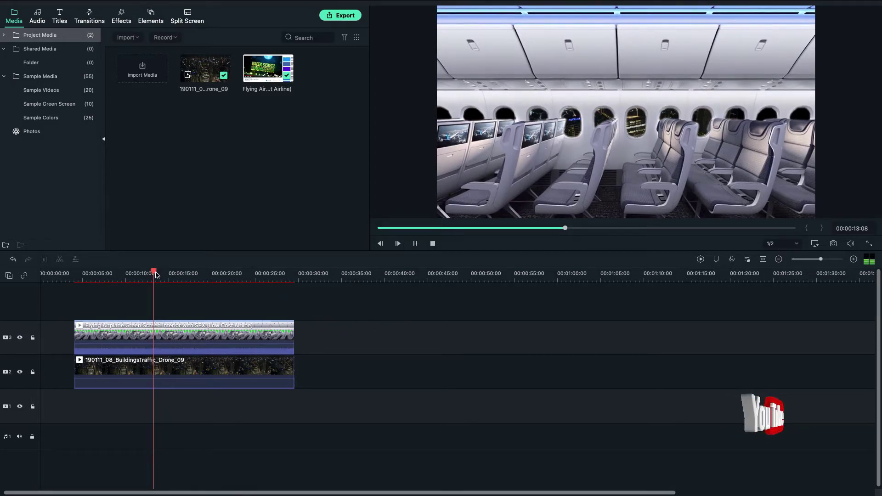
{"action": "key", "text": "space"}
{"action": "left_click_drag", "start_coordinate": [154, 275], "coordinate": [214, 274]}
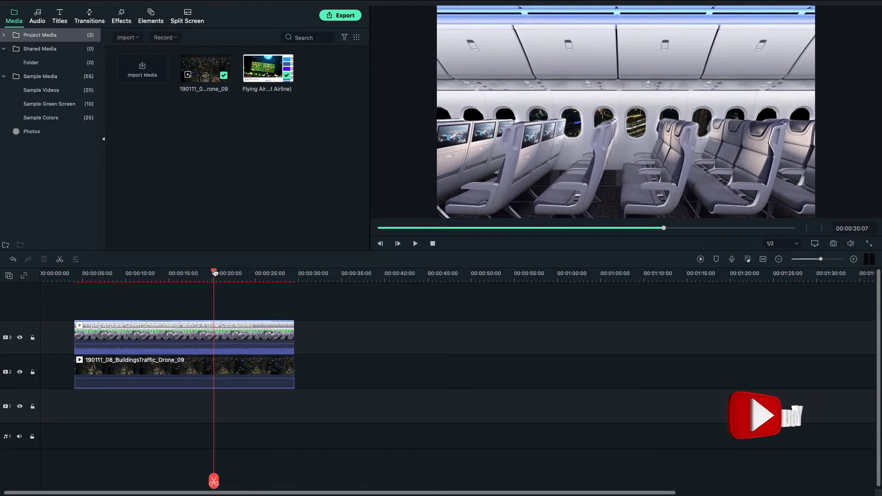
{"action": "key", "text": "space"}
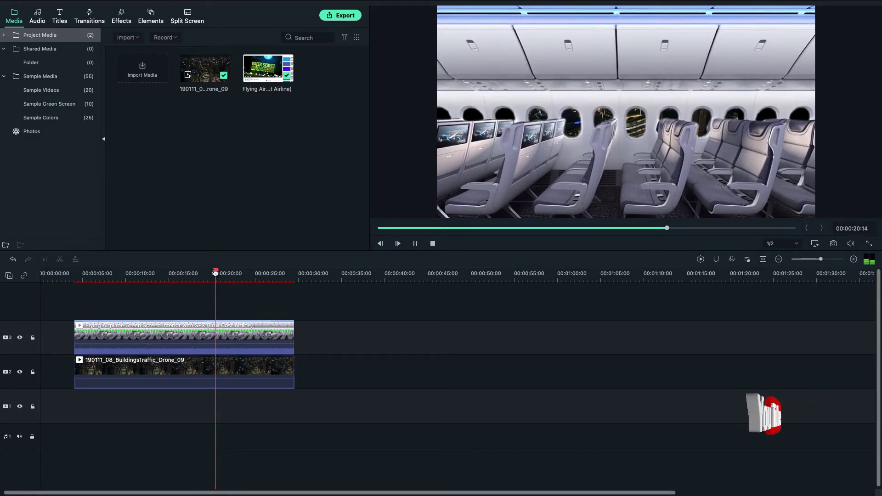
Render the timeline preview and play the composite from near the start of the clips
{"action": "left_click", "coordinate": [242, 334]}
{"action": "key", "text": "Return"}
{"action": "left_click_drag", "start_coordinate": [218, 273], "coordinate": [100, 278]}
{"action": "key", "text": "space"}
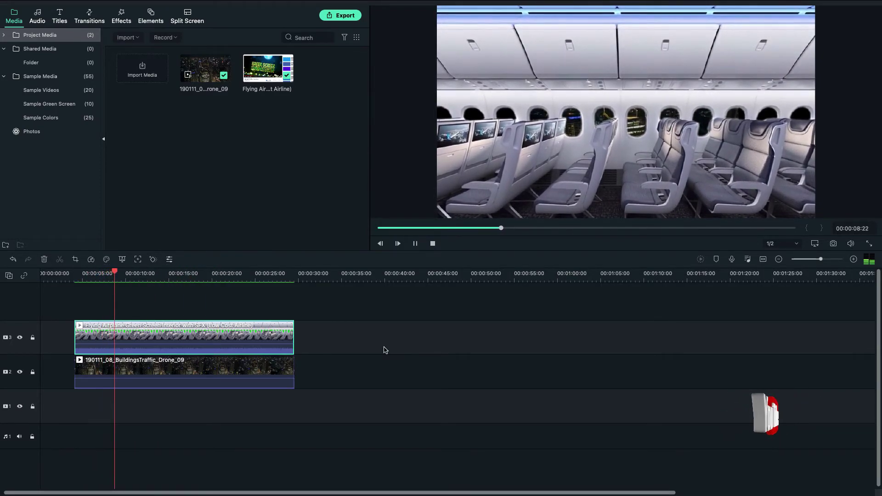